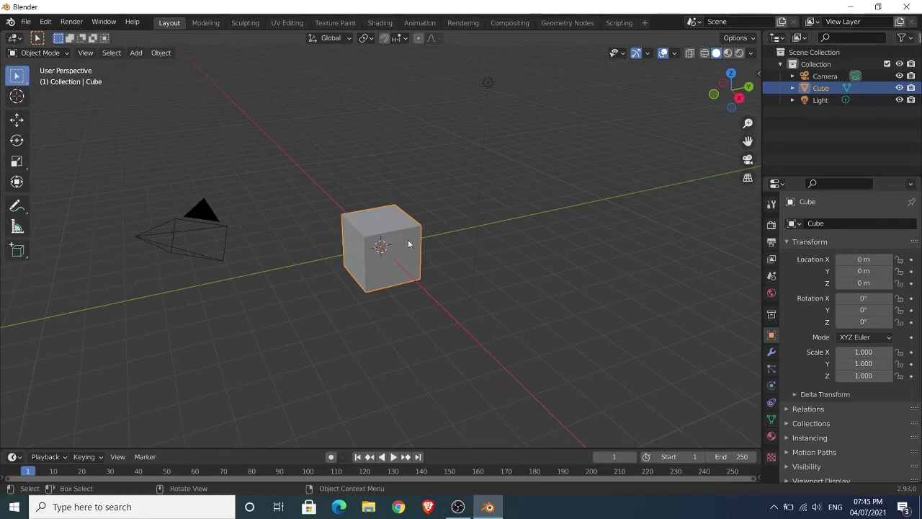
Delete Blender's default cube, then search 'mixamo' in Chrome to reach mixamo.com.
key("x")
left_click(406, 240)
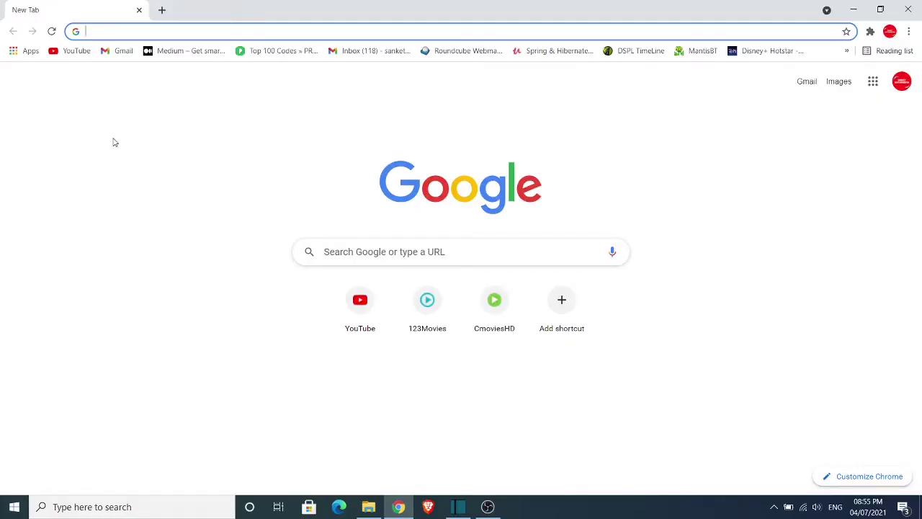
type("mixam")
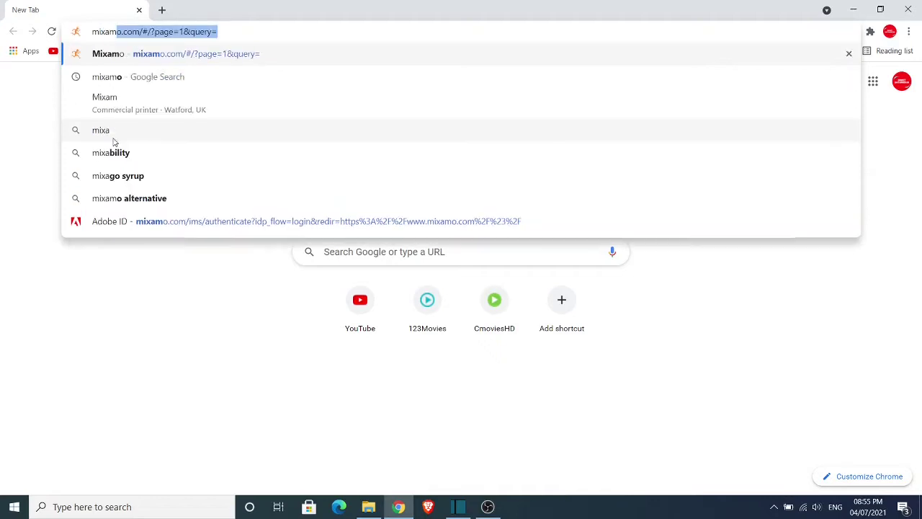
type("o")
key("Return")
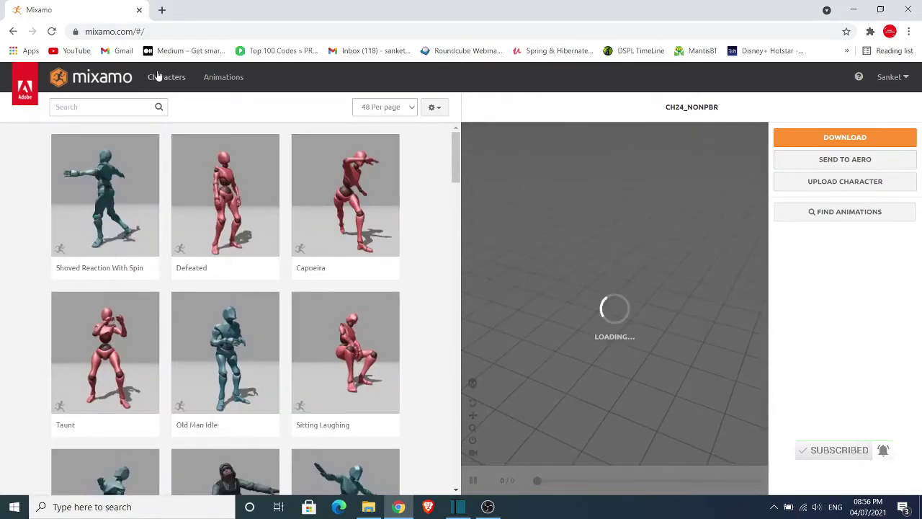
Pick Ninja from the Characters library, use it, and go to Animations.
left_click(161, 79)
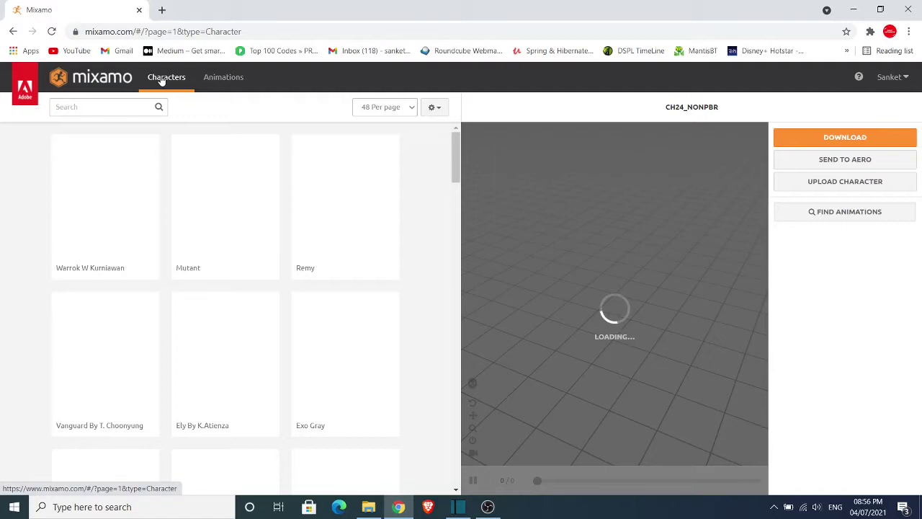
scroll(278, 239, "down", 4)
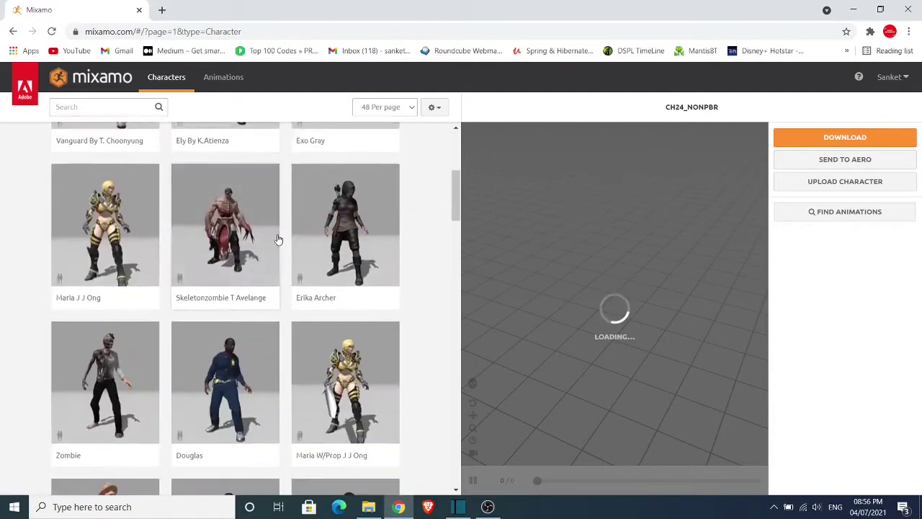
scroll(278, 239, "down", 2)
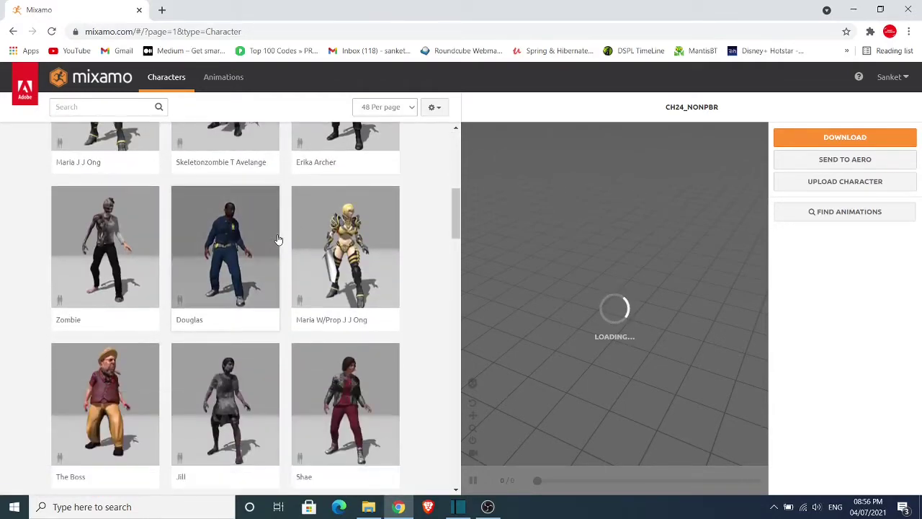
scroll(278, 240, "down", 3)
scroll(278, 239, "down", 1)
scroll(278, 239, "down", 2)
scroll(278, 239, "down", 4)
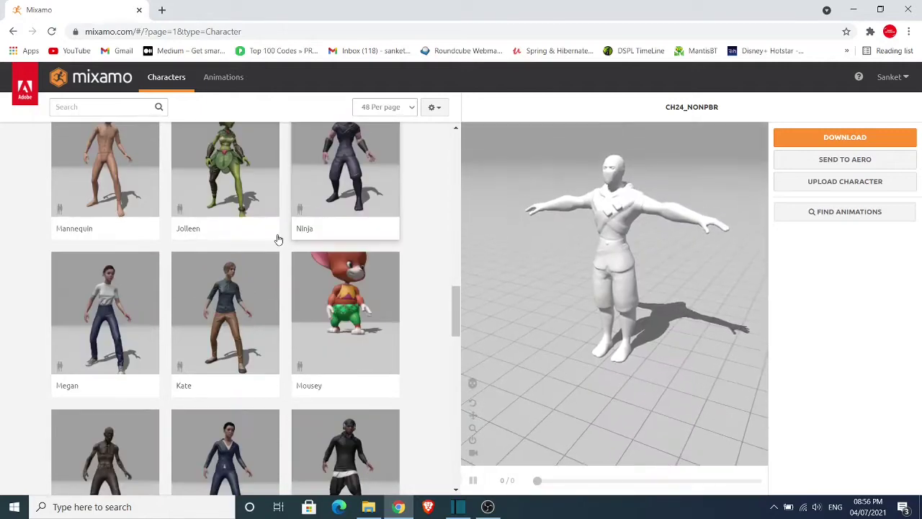
scroll(278, 238, "up", 1)
left_click(346, 226)
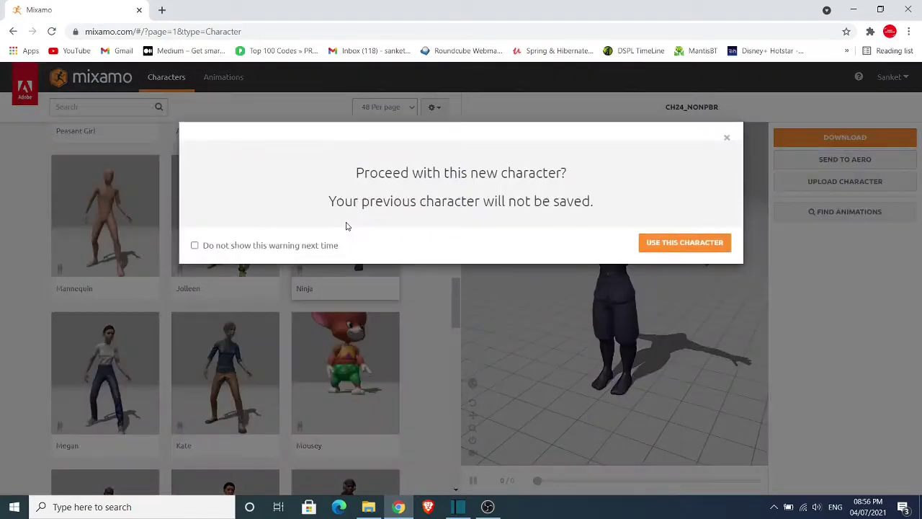
left_click(696, 242)
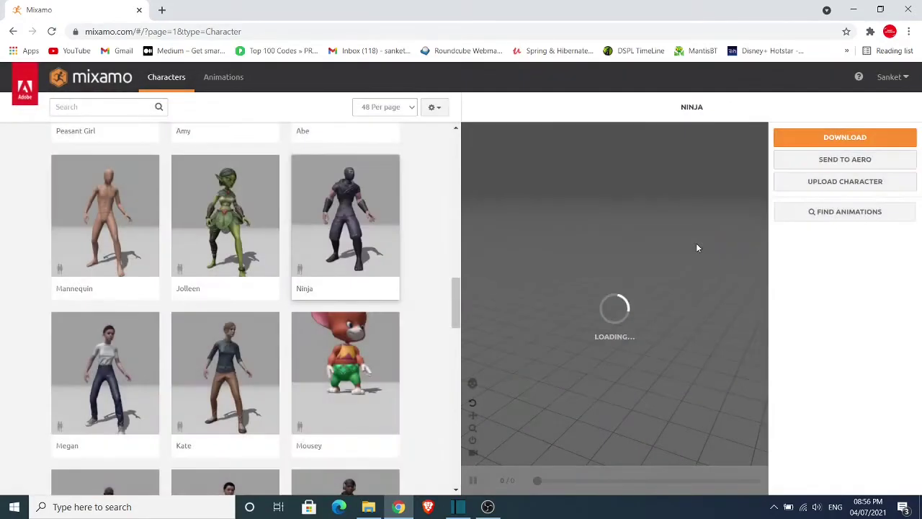
left_click(226, 79)
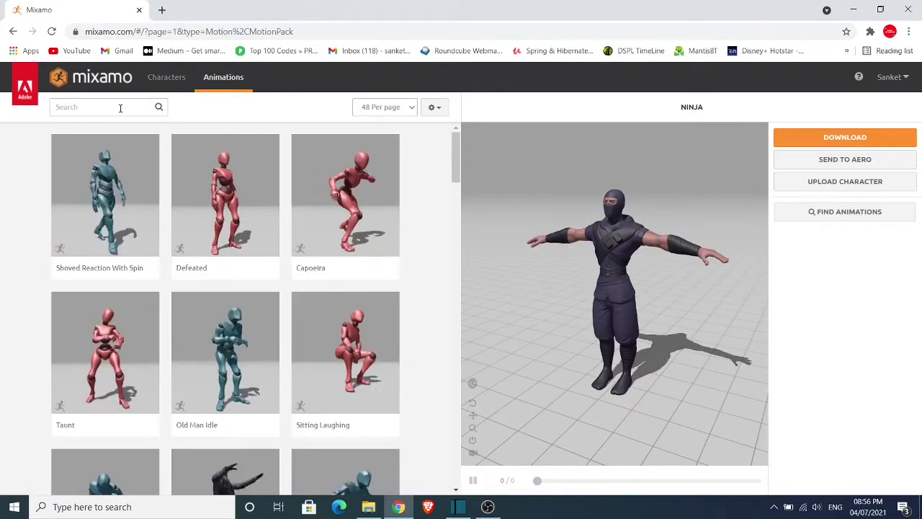
Search animations for 'walking' and apply the third Walking clip to the ninja.
left_click(121, 107)
type("walking")
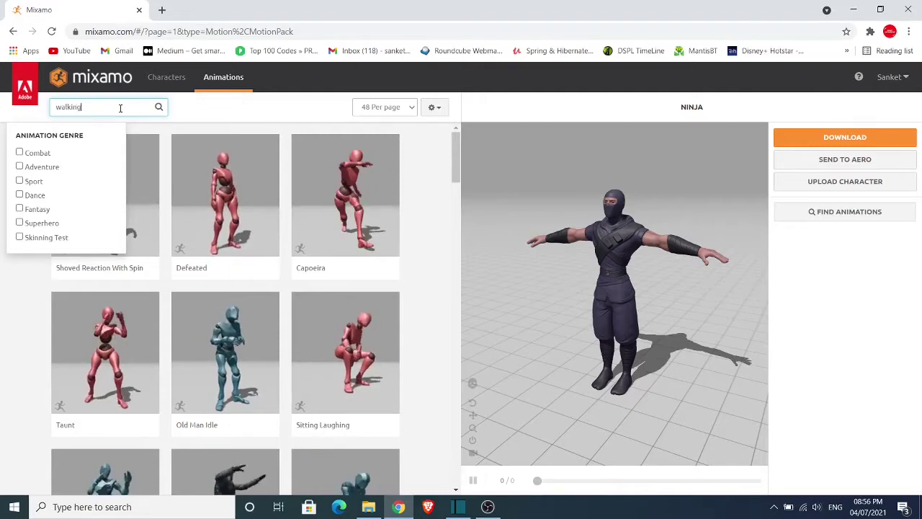
key("Return")
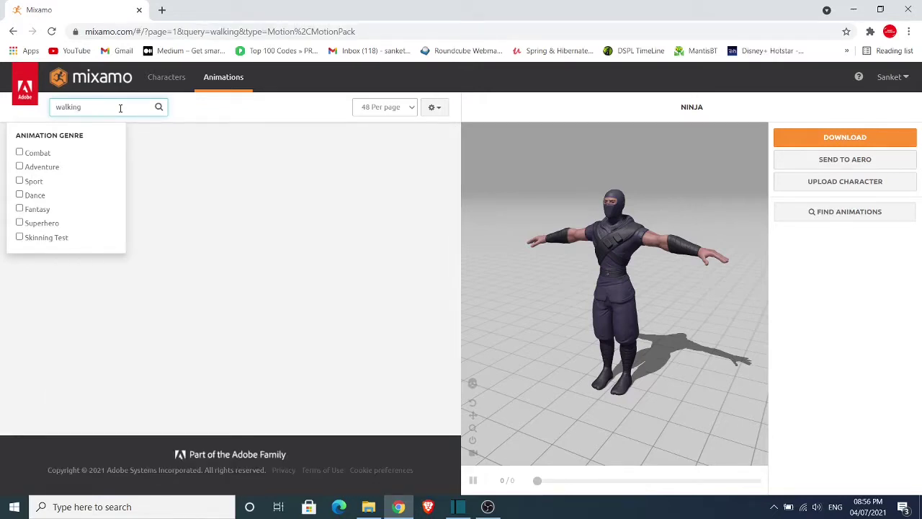
left_click(243, 140)
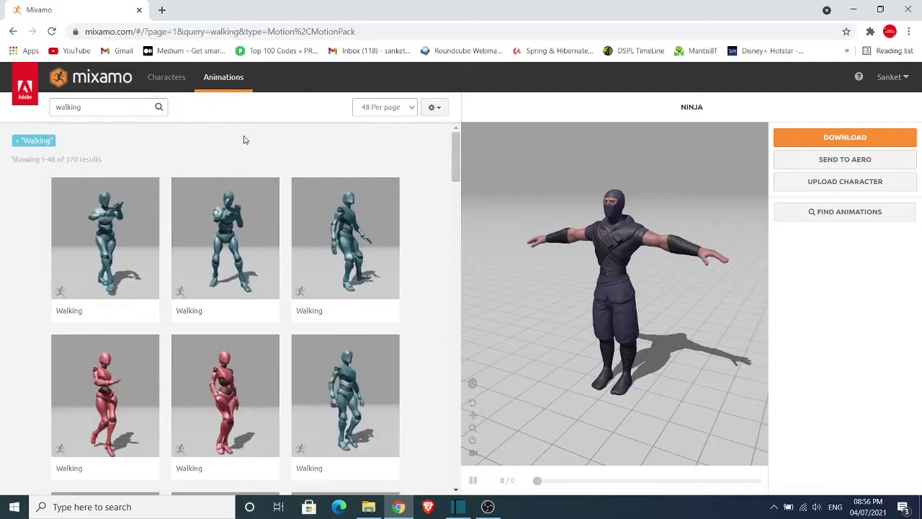
scroll(245, 145, "down", 3)
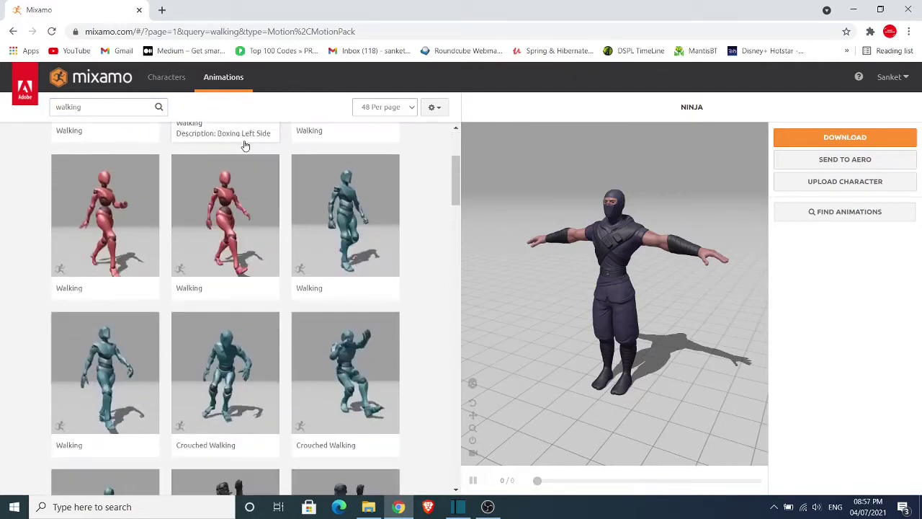
left_click(343, 214)
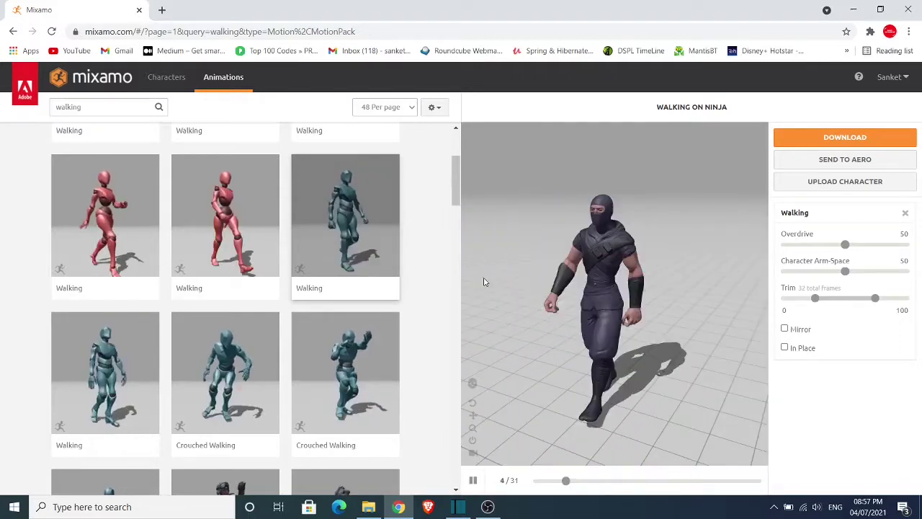
scroll(543, 285, "down", 3)
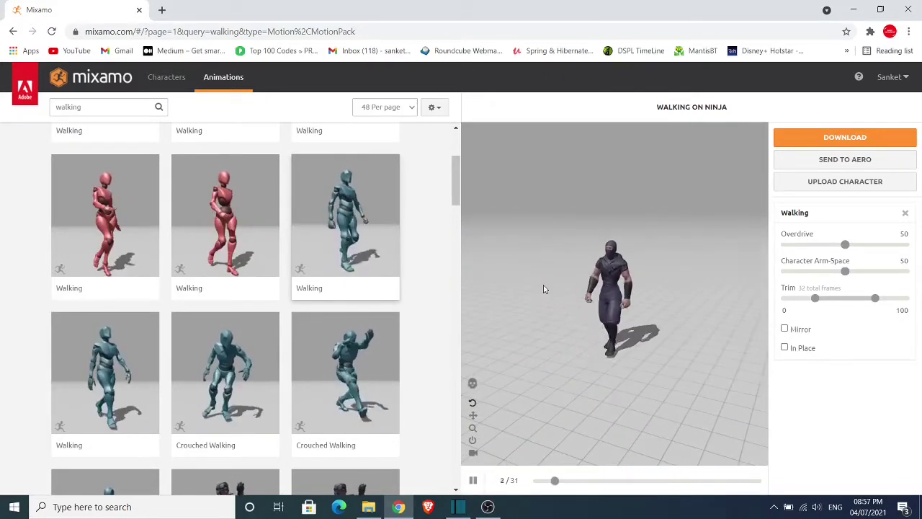
Set Mixamo's download to FBX Binary (.fbx) format at 24 frames per second.
left_click(821, 135)
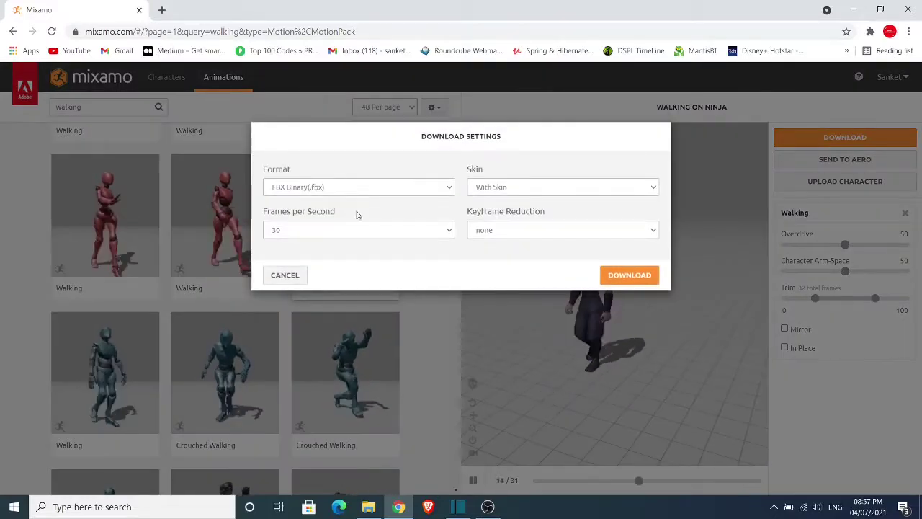
left_click(356, 188)
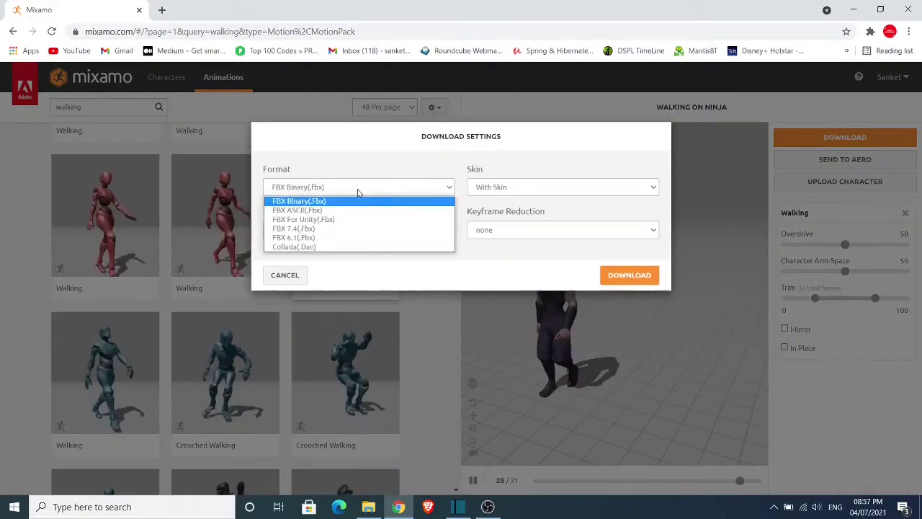
left_click(350, 202)
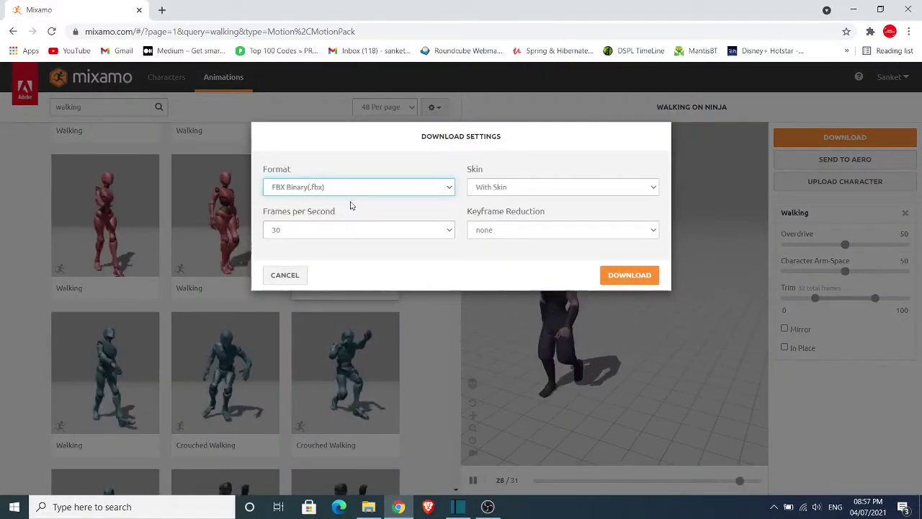
left_click(350, 233)
left_click(351, 245)
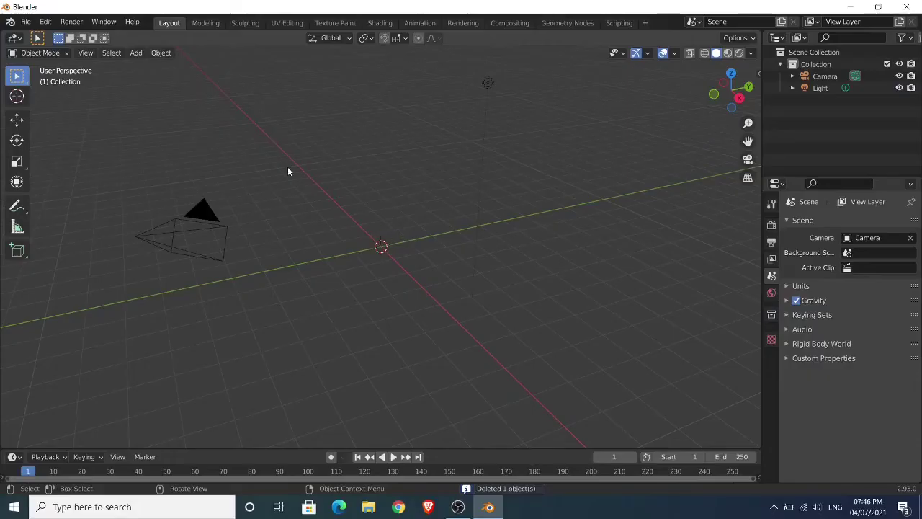
Import Walking.fbx from Desktop/Blender/Characters into the scene.
left_click(26, 23)
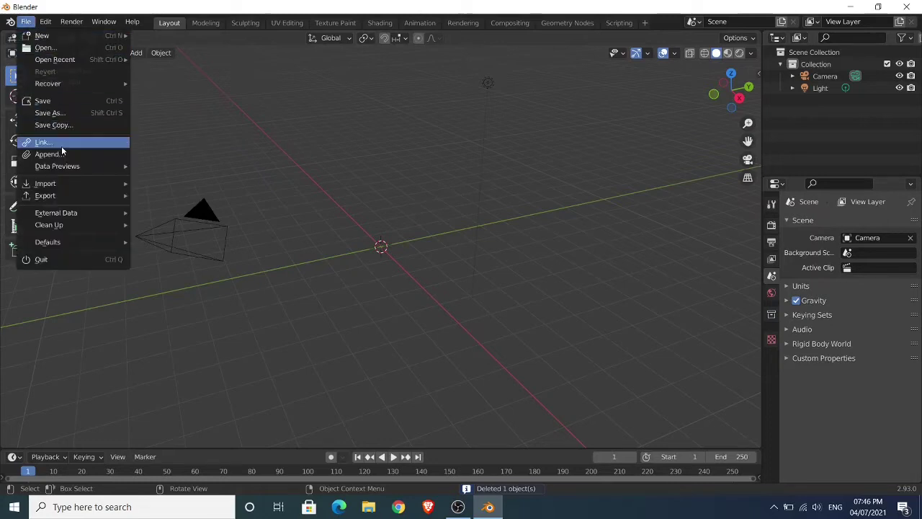
mouse_move(45, 183)
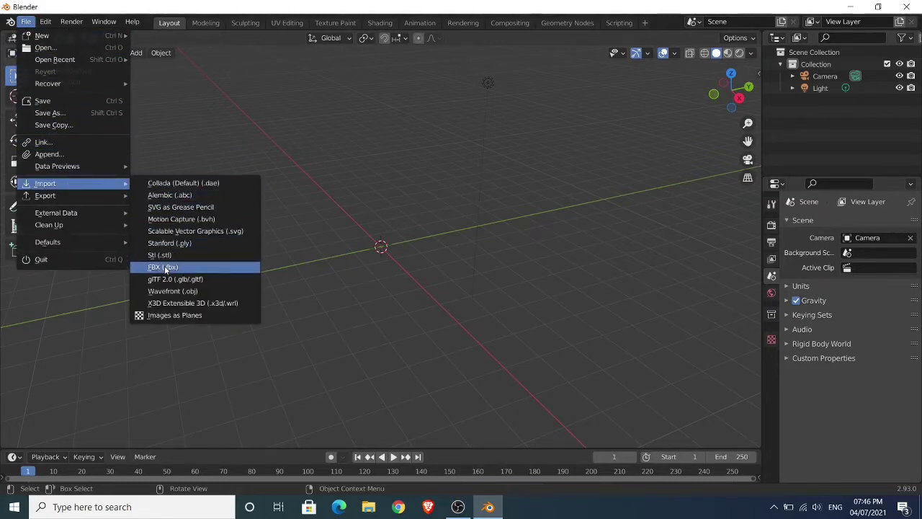
left_click(166, 269)
left_click(179, 222)
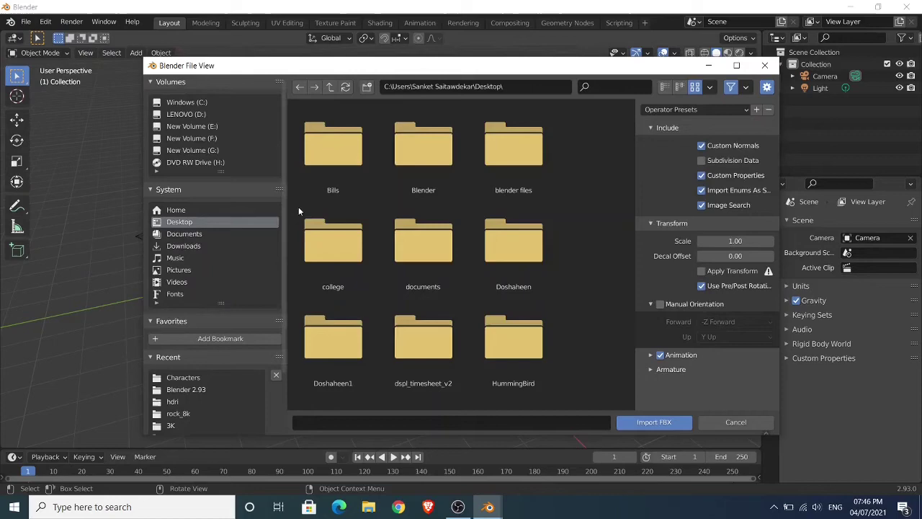
double_click(416, 167)
double_click(526, 180)
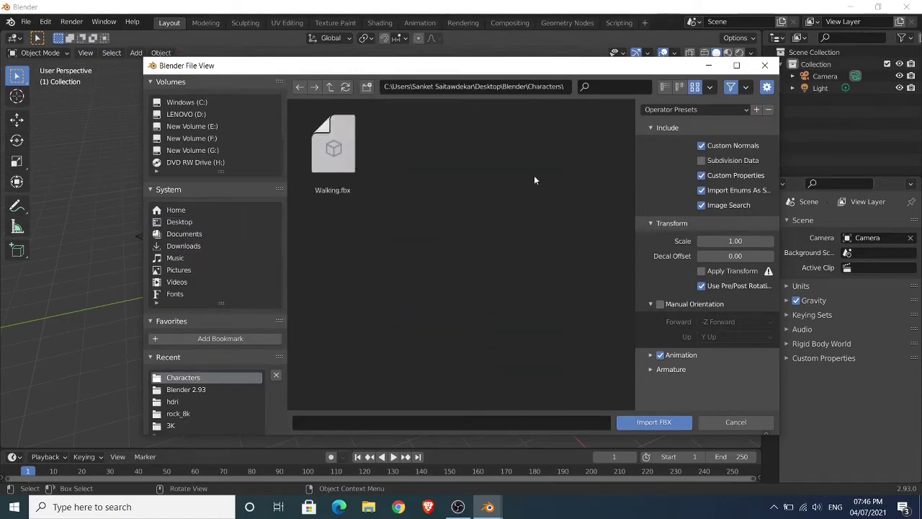
left_click(372, 179)
left_click(626, 425)
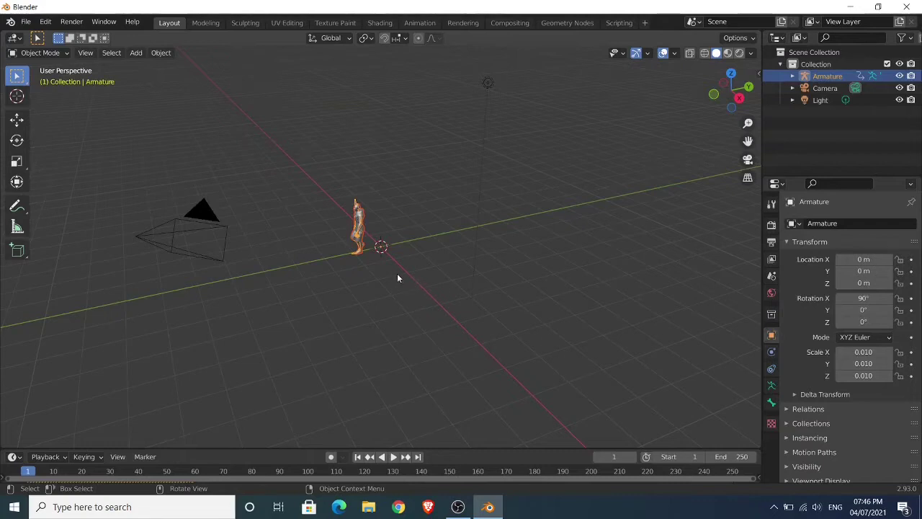
Zoom in on the ninja and bring up the Add menu.
scroll(397, 278, "up", 3)
scroll(374, 273, "up", 2)
key("shift+a")
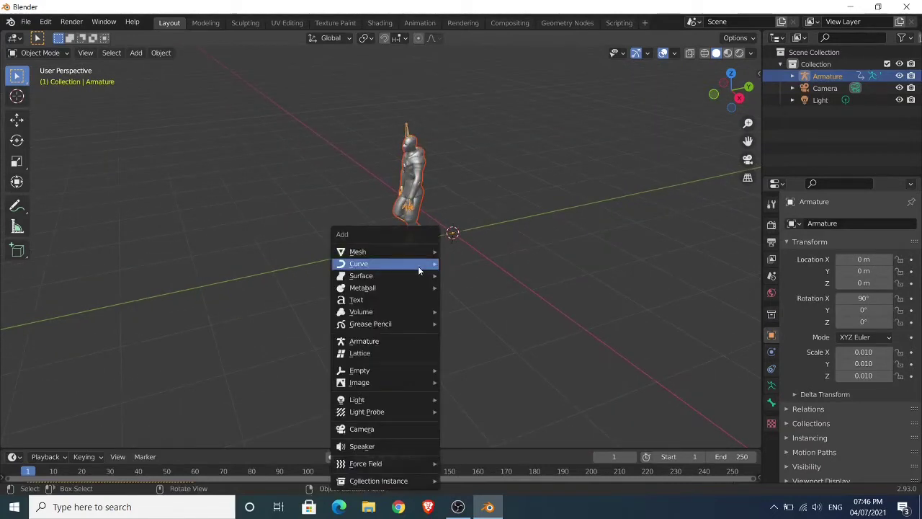
Add a plane, stretch it along Y, and shift it lengthwise under the walk path.
left_click(478, 252)
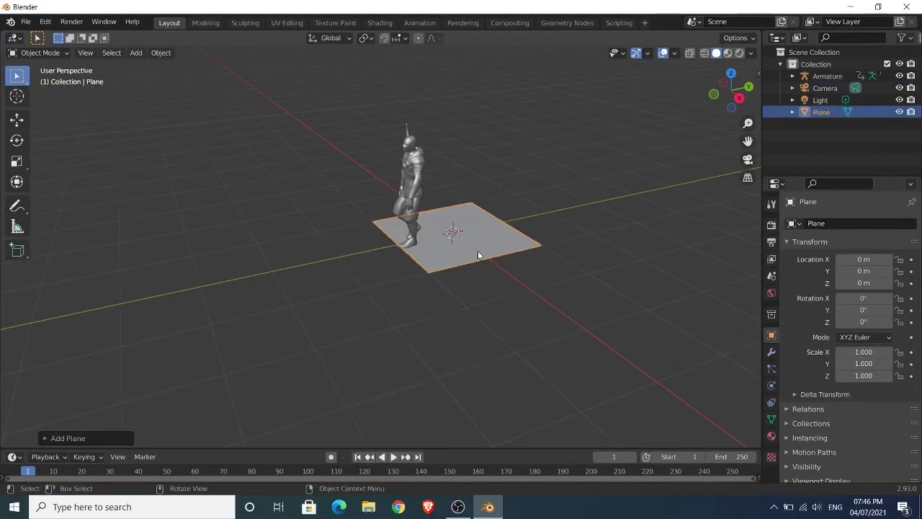
key("g")
key("y")
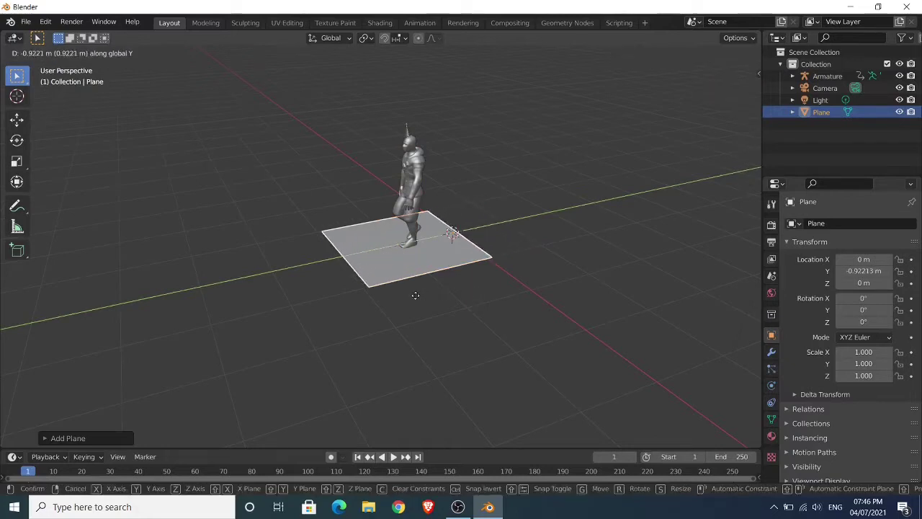
left_click(391, 299)
key("s")
key("y")
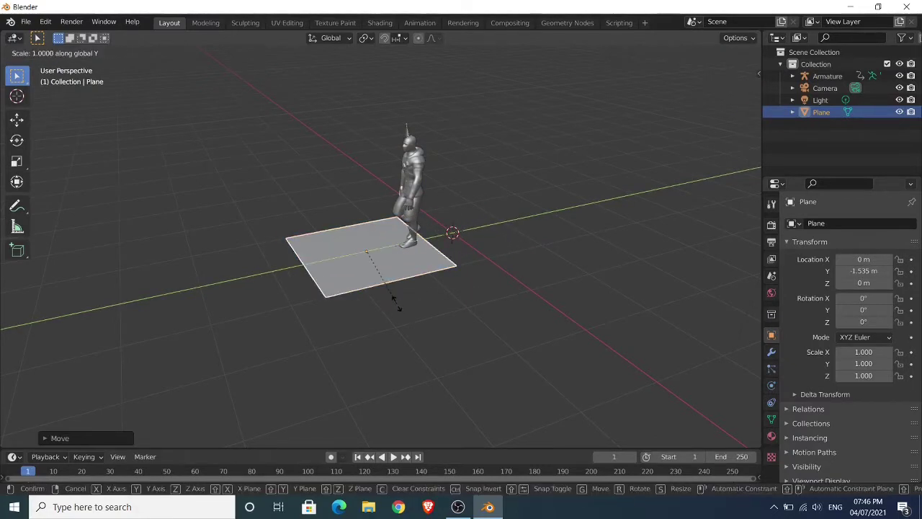
left_click(604, 369)
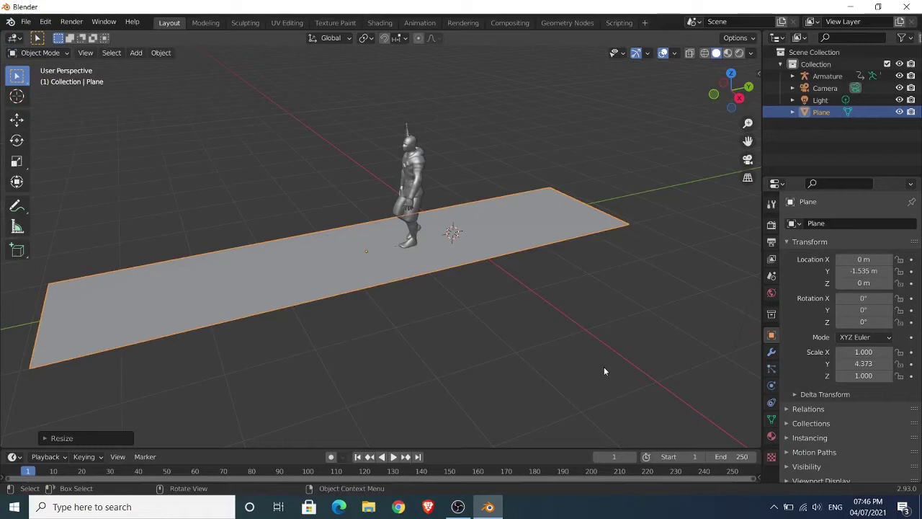
key("g")
key("y")
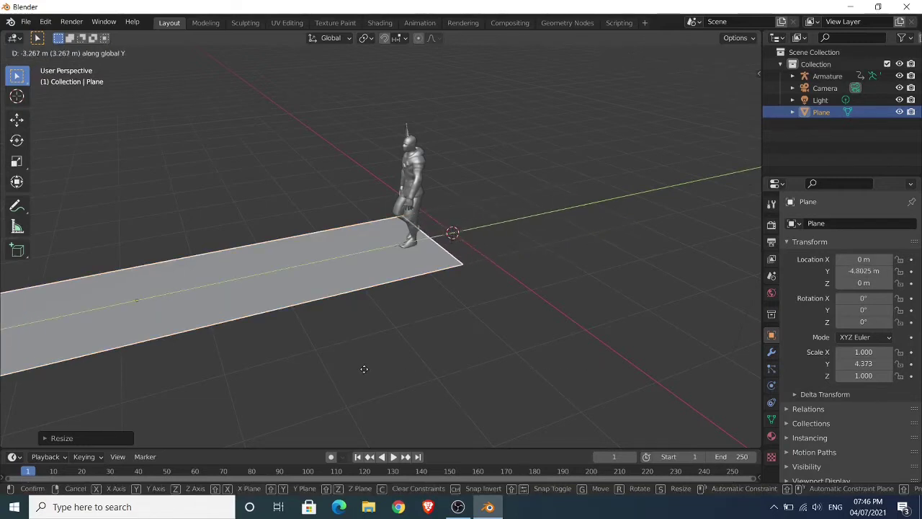
left_click(364, 369)
Widen the plane along the X axis.
scroll(363, 360, "down", 2)
key("s")
key("x")
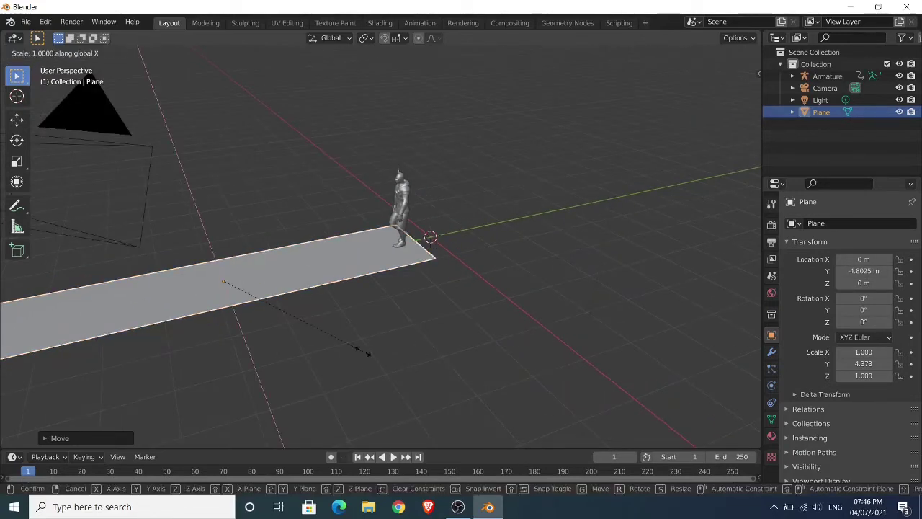
left_click(506, 101)
middle_click_drag(506, 101, 433, 97)
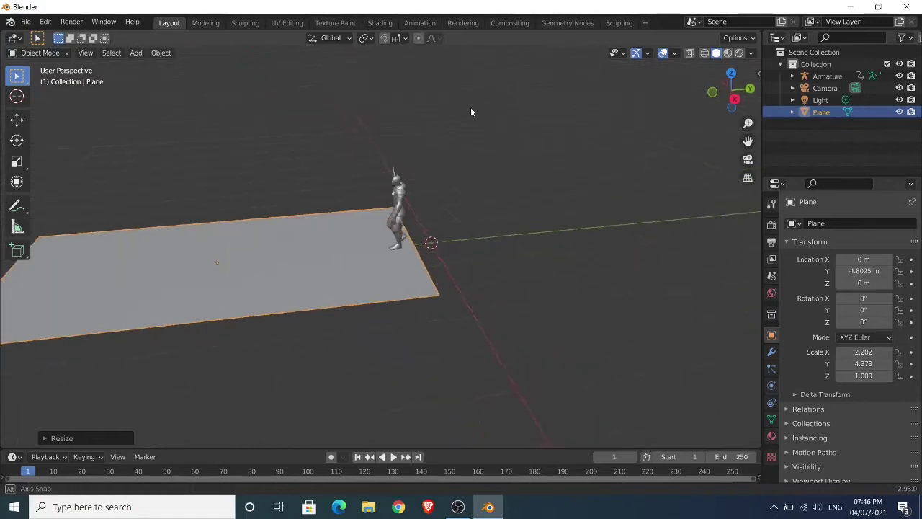
scroll(433, 101, "up", 2)
scroll(421, 88, "up", 3)
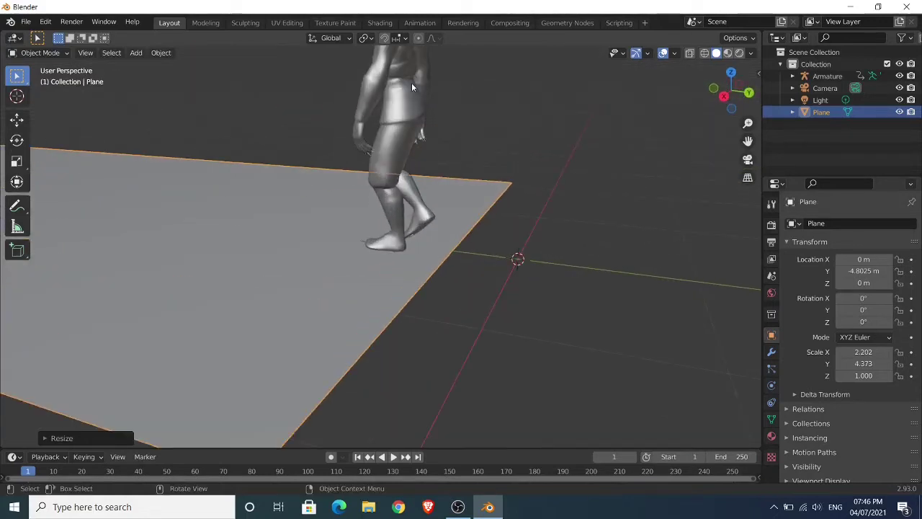
scroll(412, 83, "up", 1)
Raise the plane slightly along Z to sit just under the ninja's feet.
key("g")
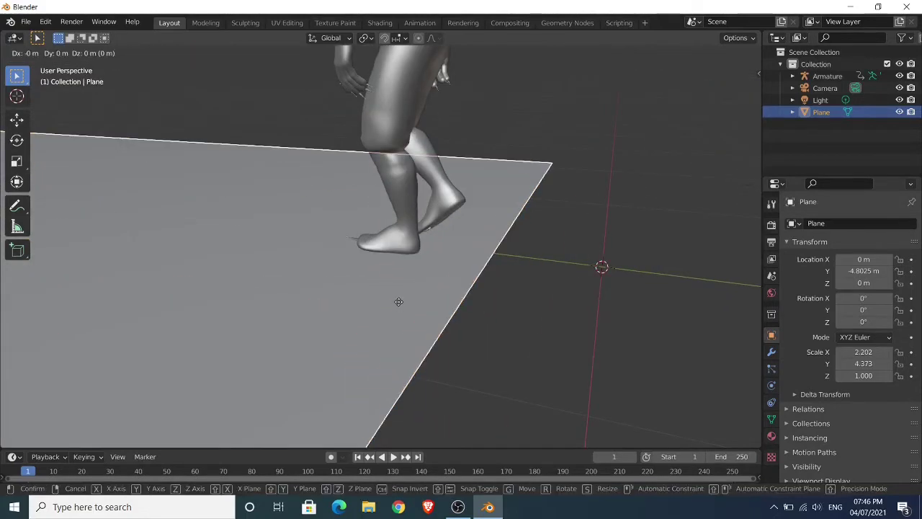
key("z")
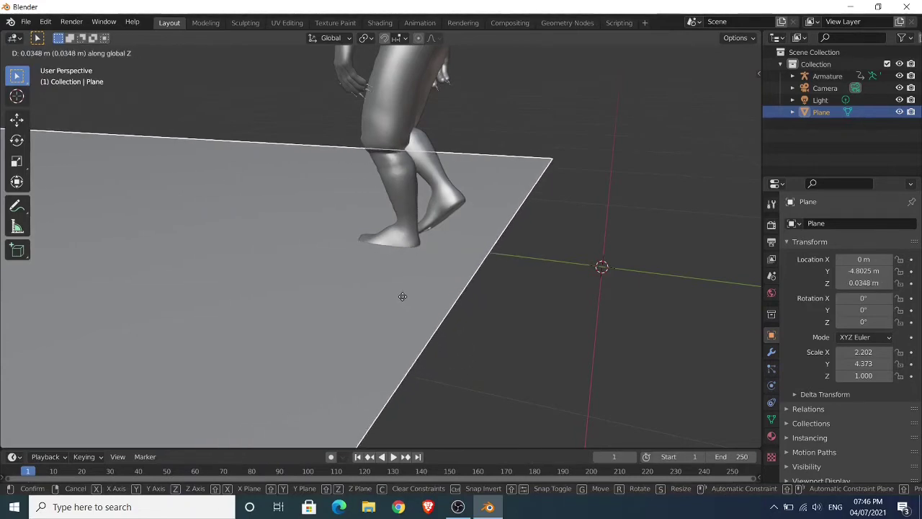
left_click(402, 294)
scroll(402, 293, "down", 2)
scroll(402, 295, "down", 2)
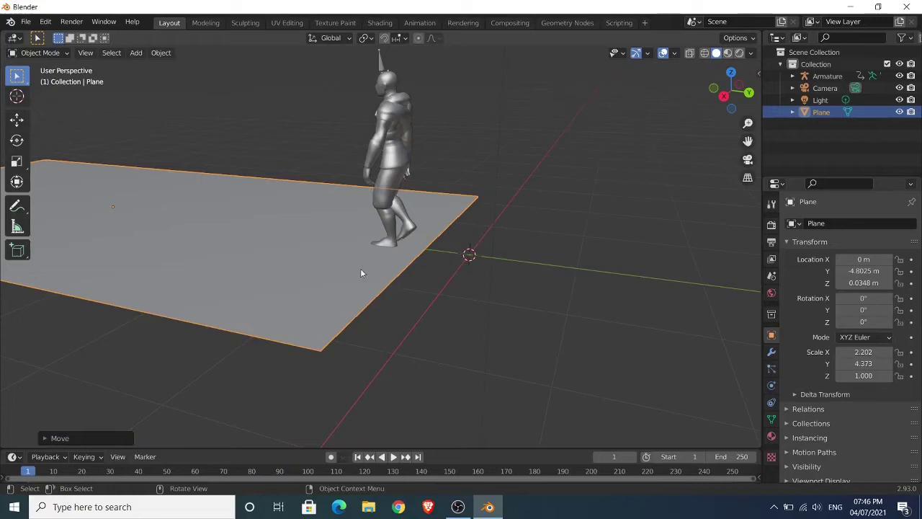
Subdivide the plane's mesh six times in Edit Mode.
key("Tab")
middle_click_drag(309, 223, 435, 244)
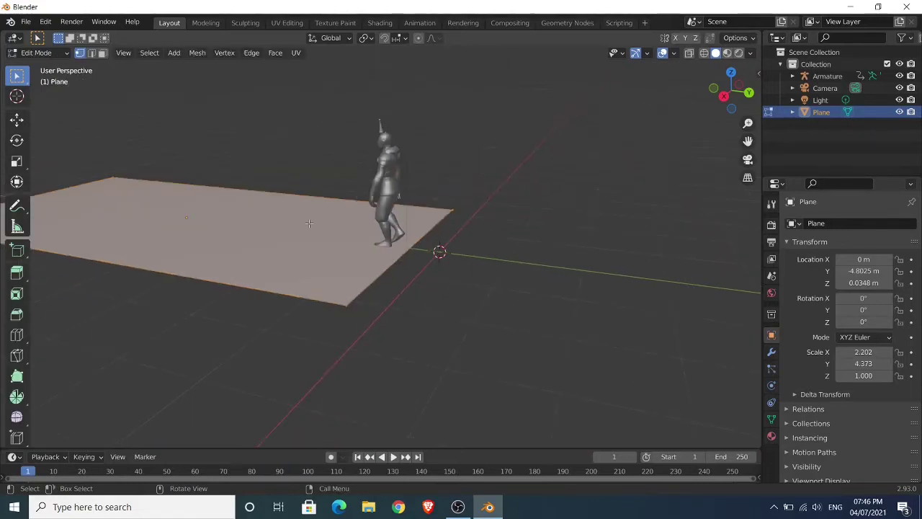
right_click(326, 239)
left_click(319, 226)
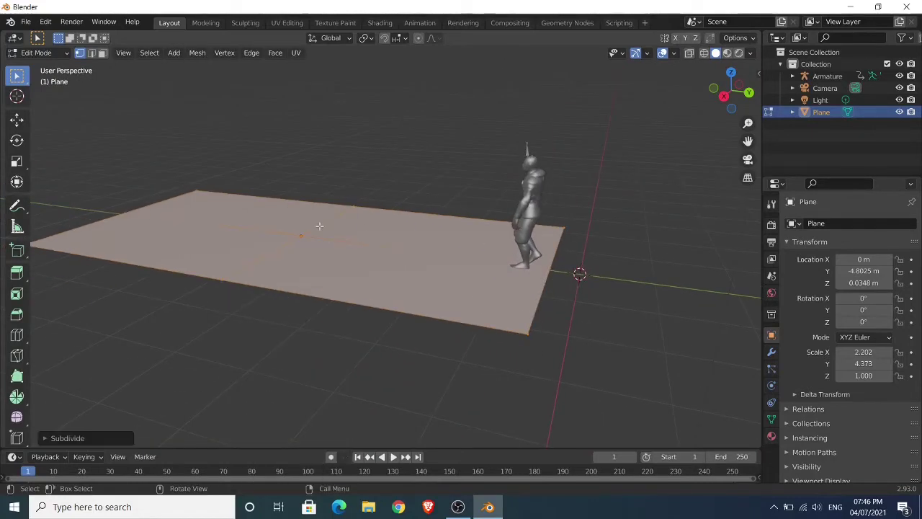
right_click(319, 225)
left_click(319, 225)
right_click(320, 225)
left_click(319, 225)
right_click(319, 225)
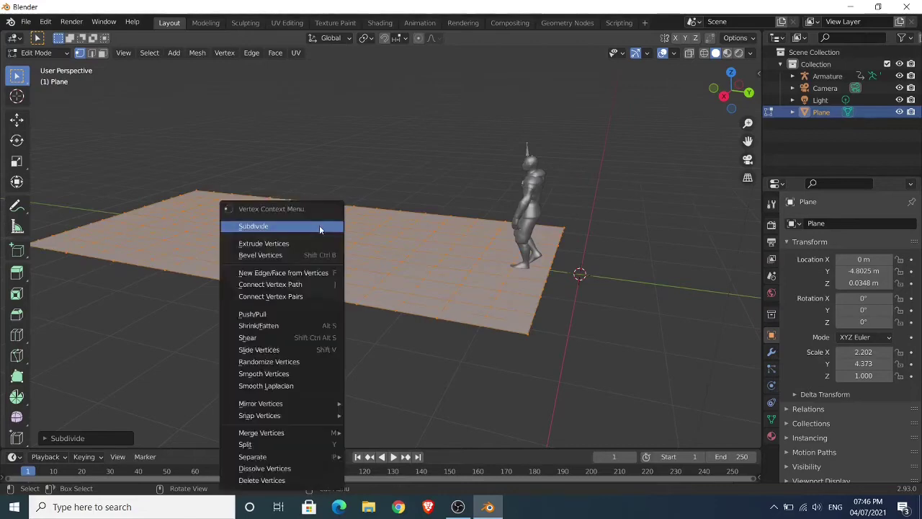
left_click(319, 224)
right_click(319, 224)
left_click(319, 226)
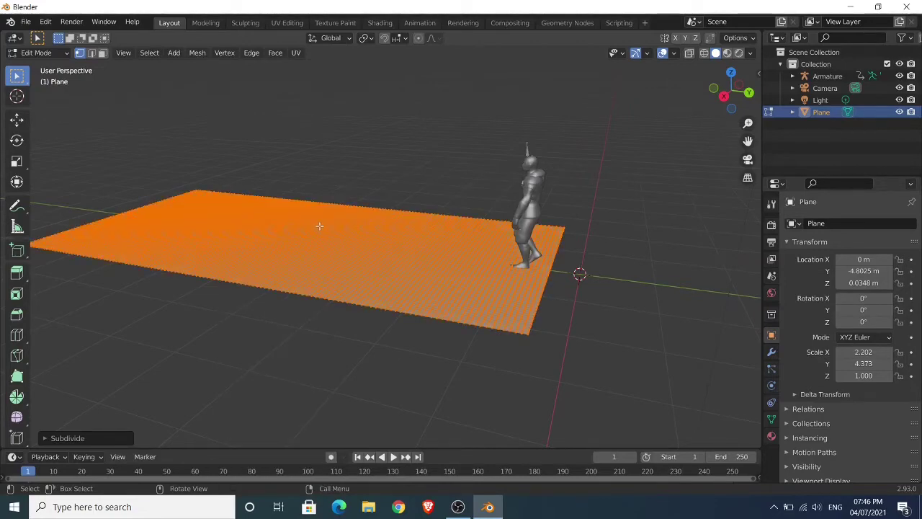
right_click(319, 225)
left_click(319, 226)
Return to Object Mode and shade the plane smooth.
key("Tab")
right_click(455, 277)
left_click(455, 277)
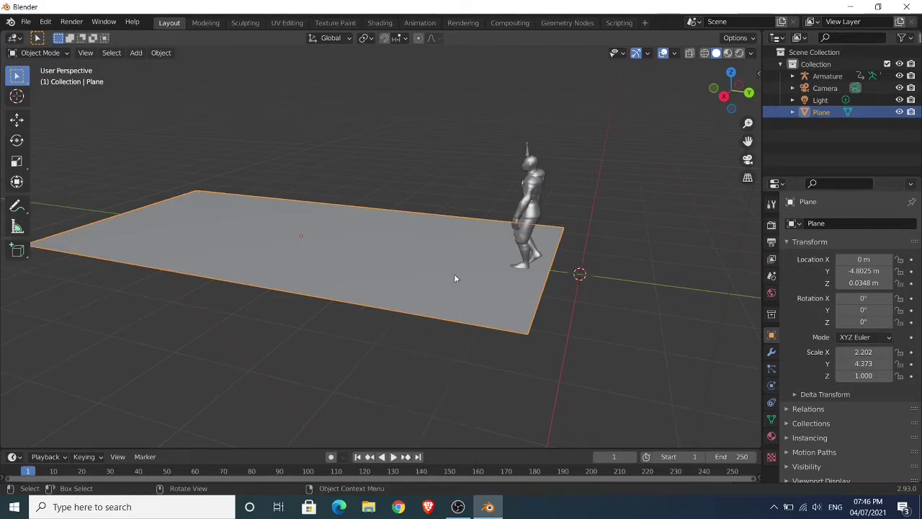
Make the plane a Dynamic Paint canvas with a Displace surface type.
left_click(771, 385)
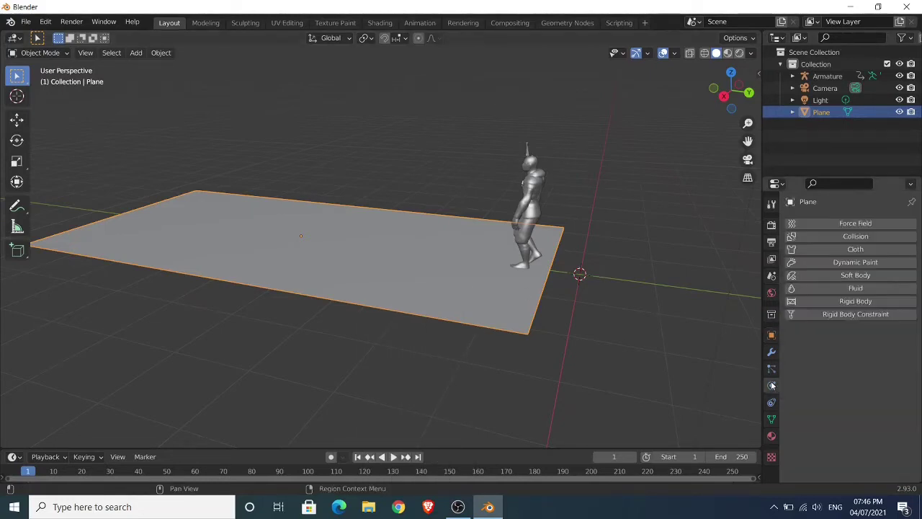
left_click(827, 262)
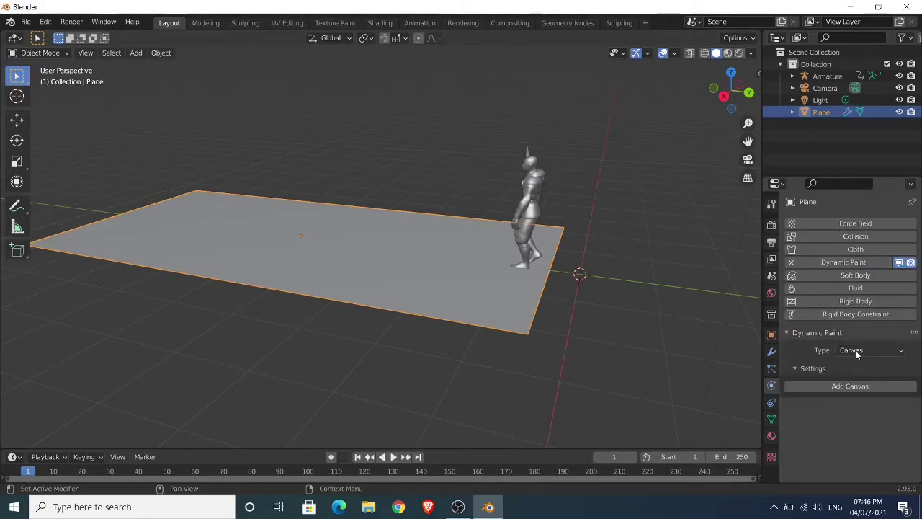
left_click(856, 387)
scroll(856, 387, "down", 3)
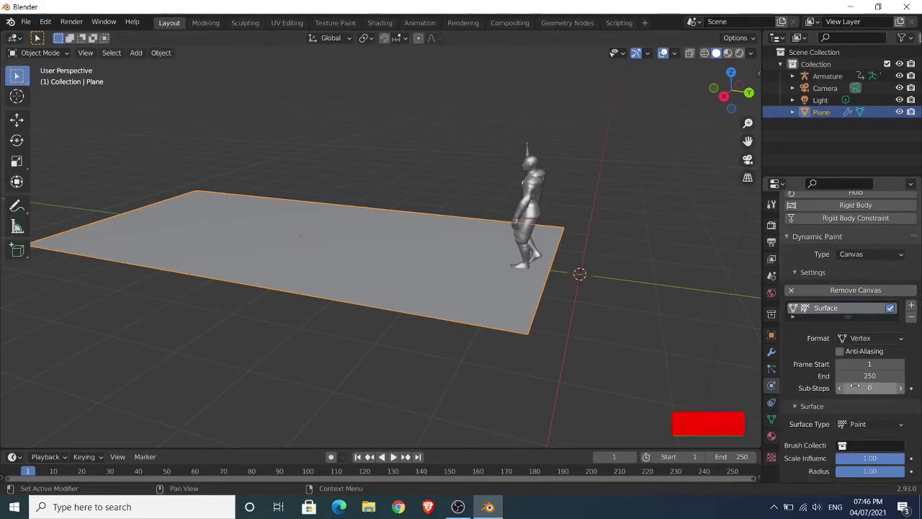
scroll(856, 387, "down", 3)
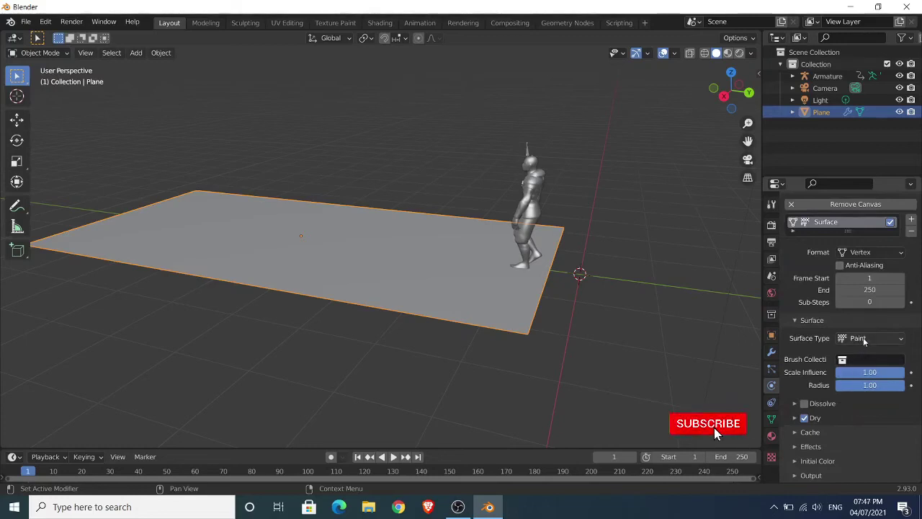
left_click(868, 338)
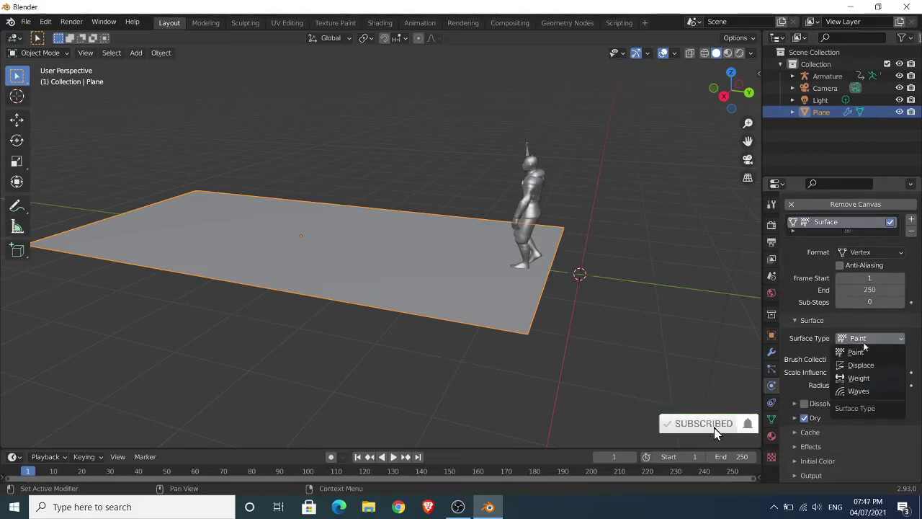
left_click(863, 352)
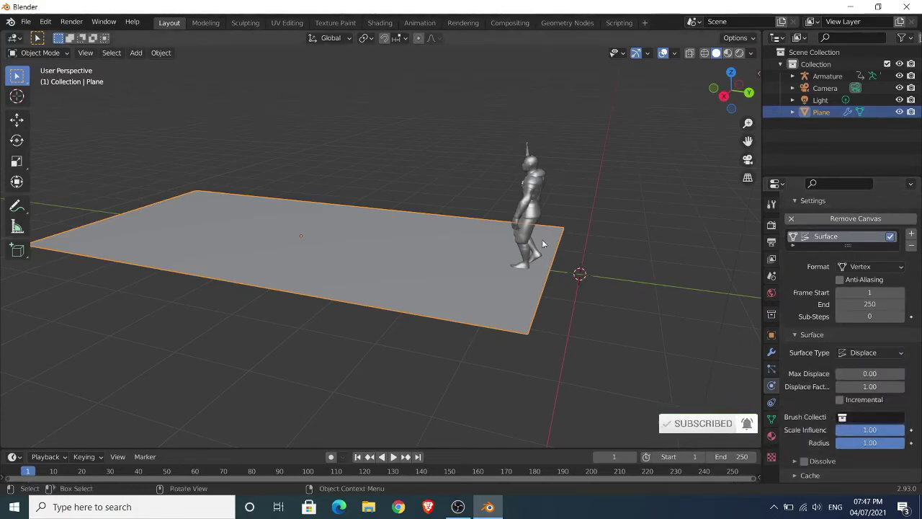
Make the character Ch24 a Dynamic Paint brush.
left_click(524, 232)
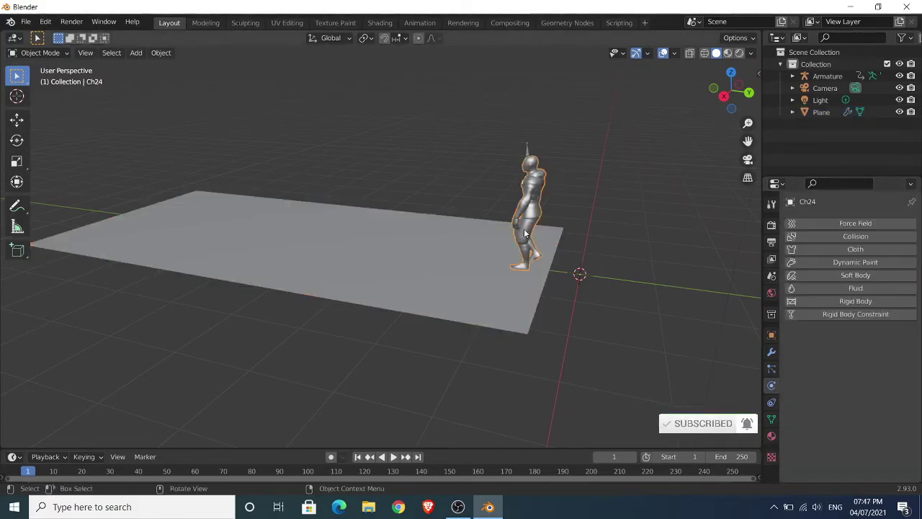
left_click(823, 262)
left_click(853, 351)
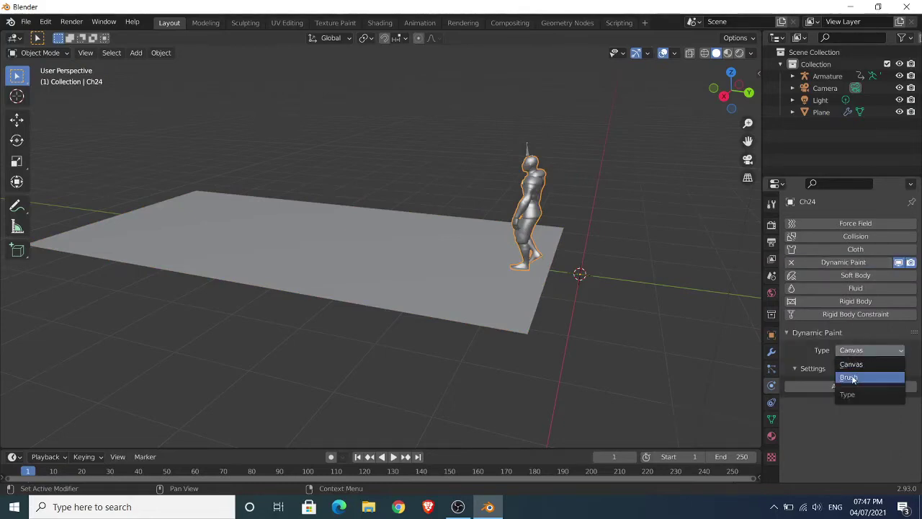
left_click(853, 385)
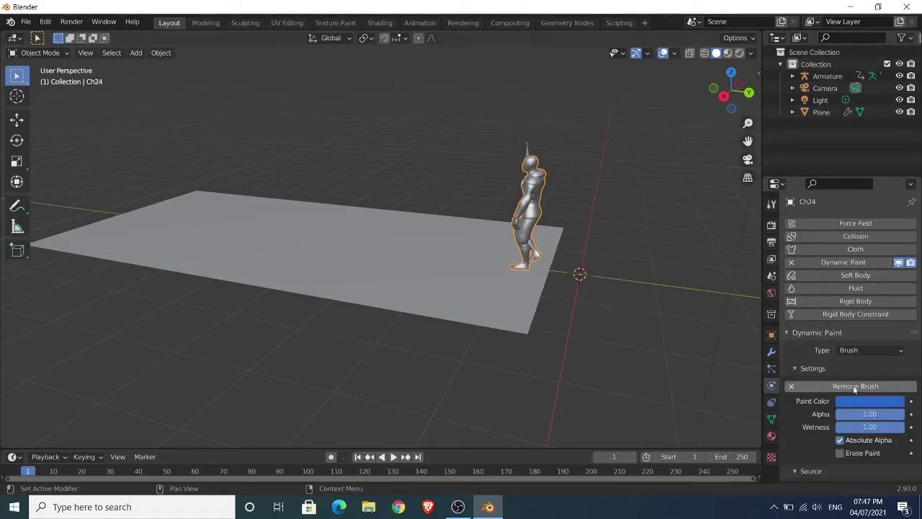
Play the walk, set the animation end frame to 59, and replay from frame 1.
scroll(652, 234, "up", 3)
middle_click_drag(696, 243, 634, 231)
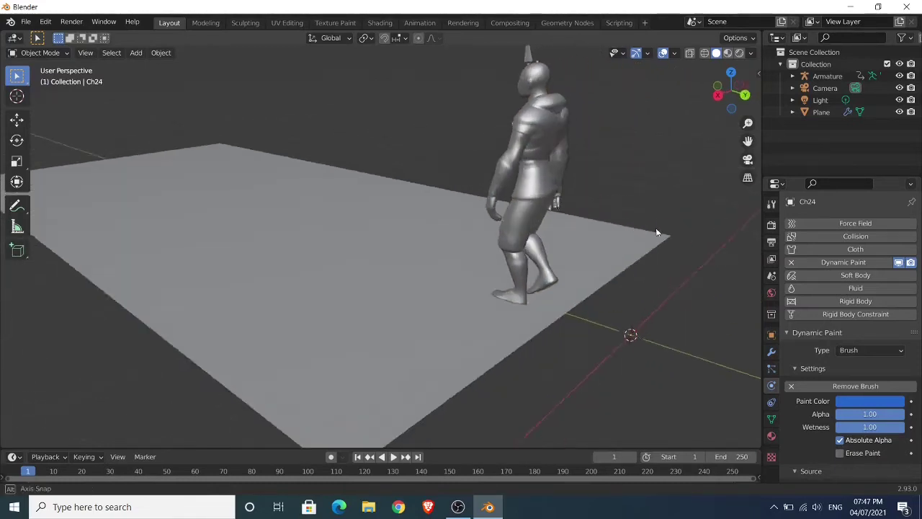
key("space")
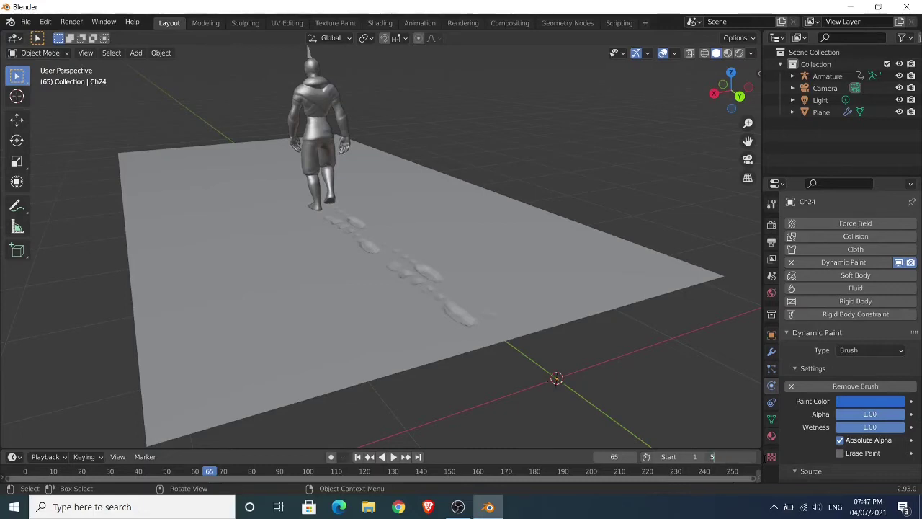
type("9")
key("Return")
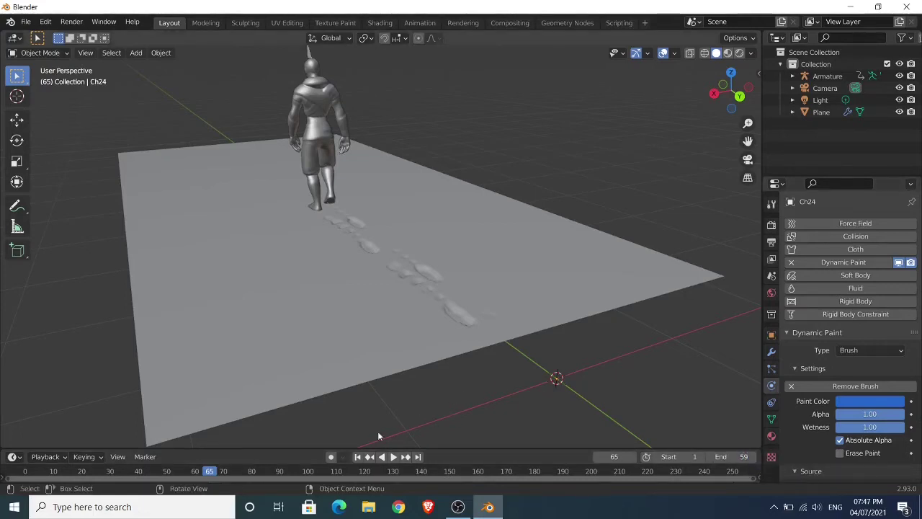
left_click(358, 456)
key("space")
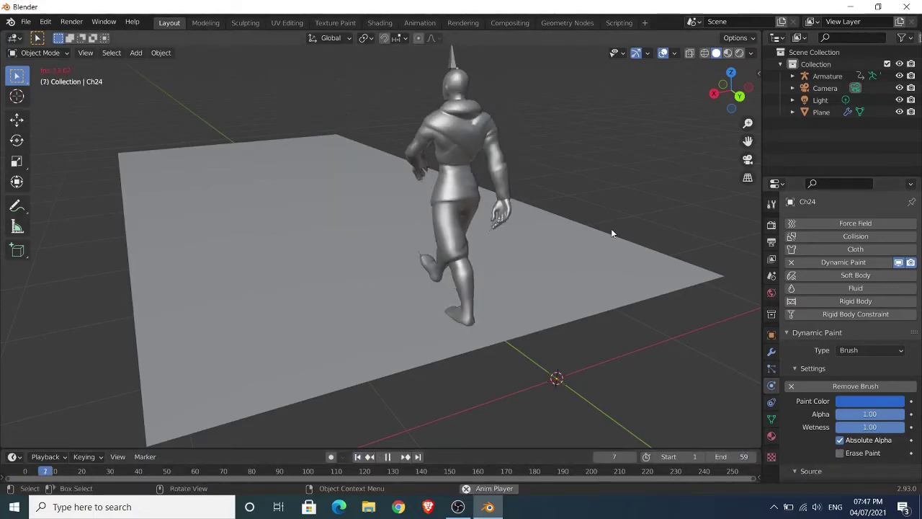
mouse_move(611, 233)
middle_mouse_down()
mouse_move(550, 232)
mouse_move(588, 238)
middle_mouse_up()
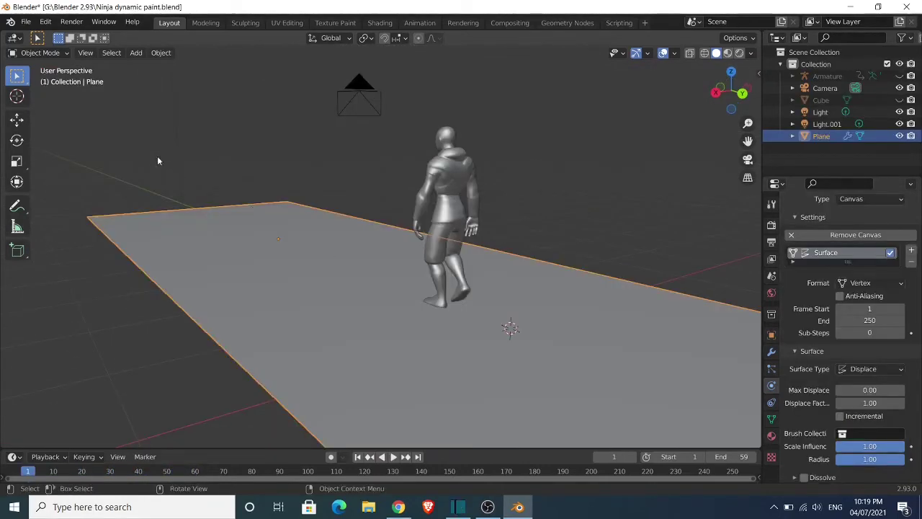
left_click(25, 22)
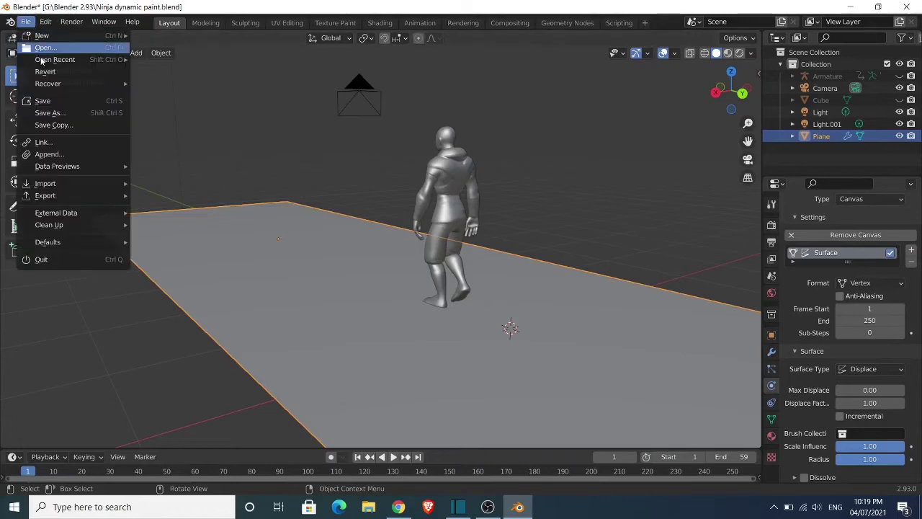
left_click(50, 113)
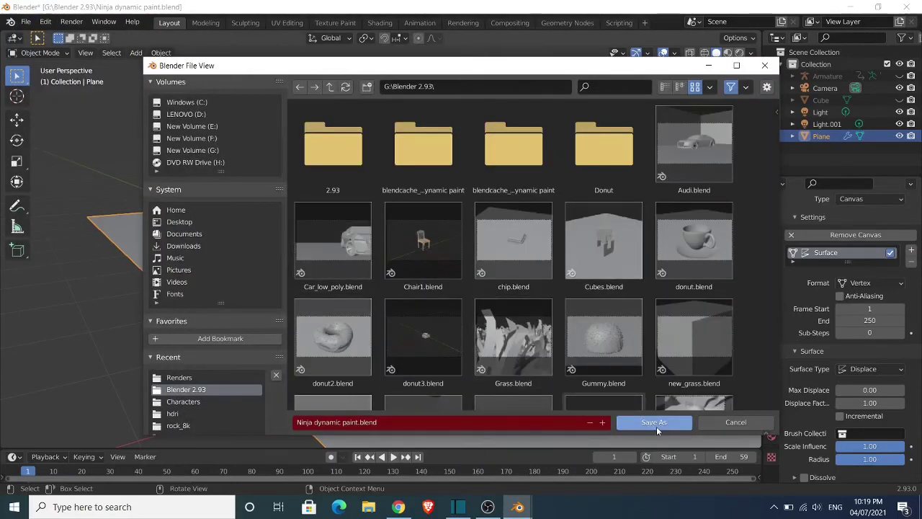
left_click(707, 422)
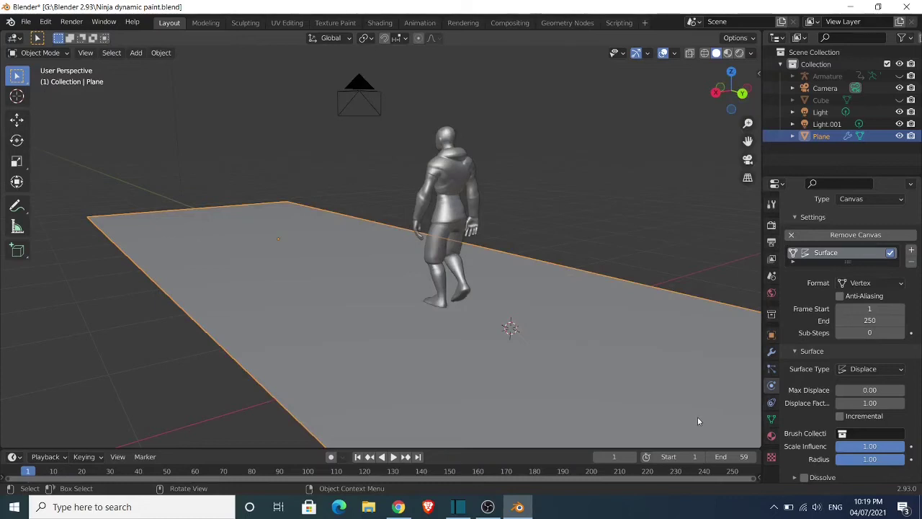
Scroll down the canvas's Dynamic Paint settings toward the frame range and Cache.
scroll(870, 294, "down", 2)
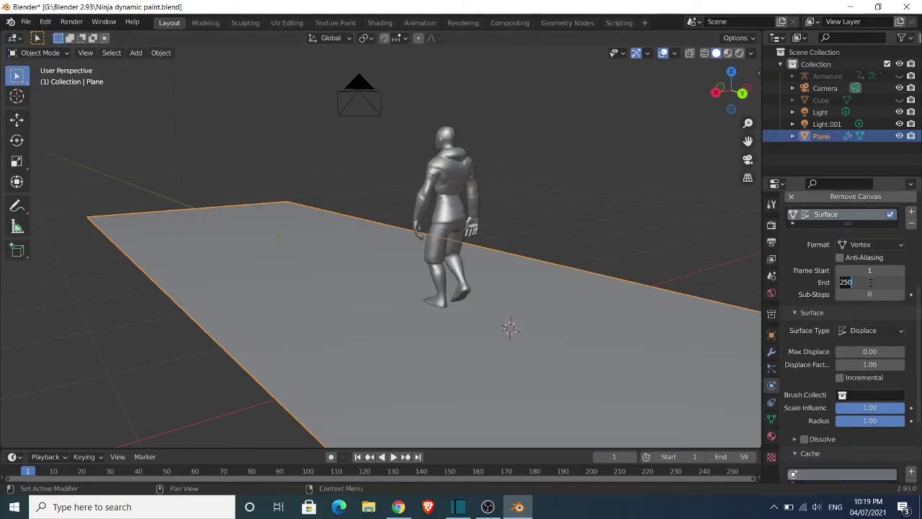
scroll(870, 282, "down", 3)
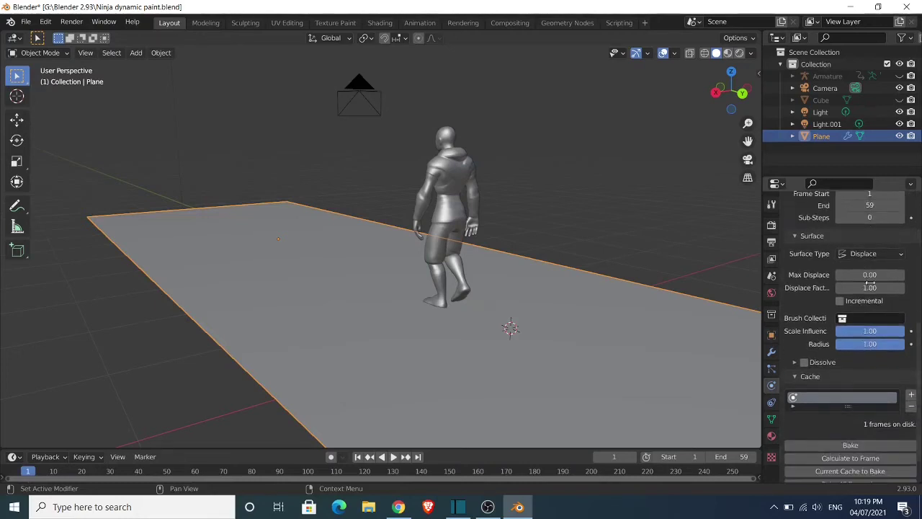
scroll(871, 288, "down", 3)
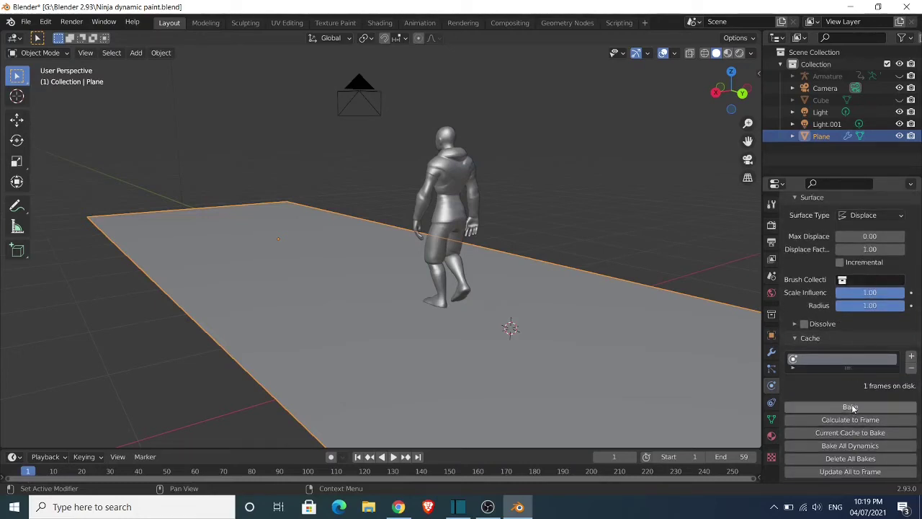